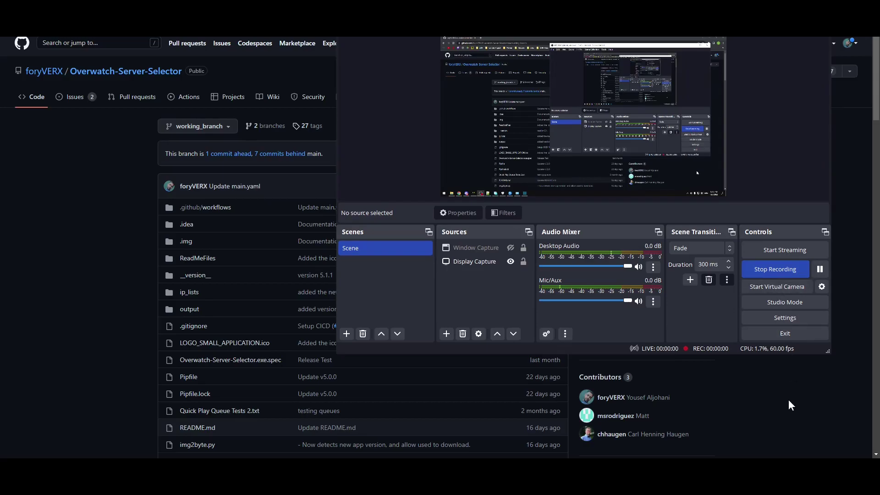
Download the v5.2.0 Server Selector setup from the GitHub releases and start installing it.
{"action": "key", "text": "super+Down"}
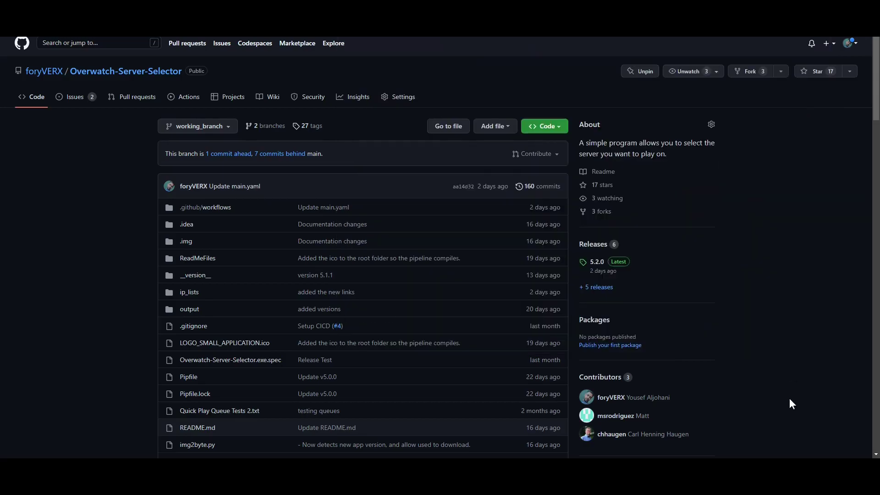
{"action": "left_click", "coordinate": [600, 289]}
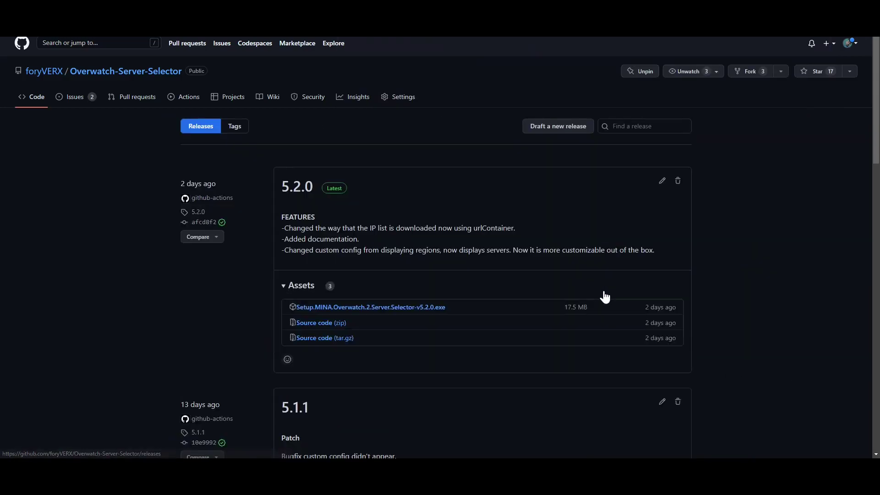
{"action": "left_click", "coordinate": [370, 307]}
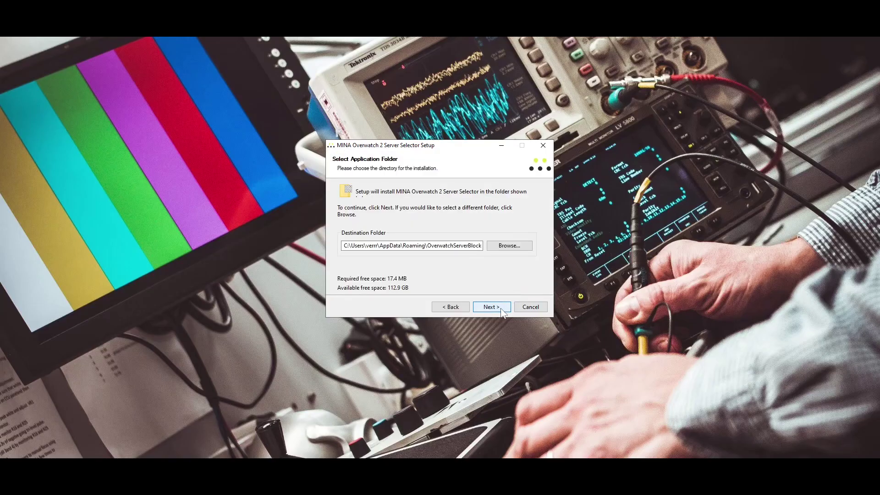
{"action": "left_click", "coordinate": [491, 307]}
{"action": "left_click", "coordinate": [492, 307]}
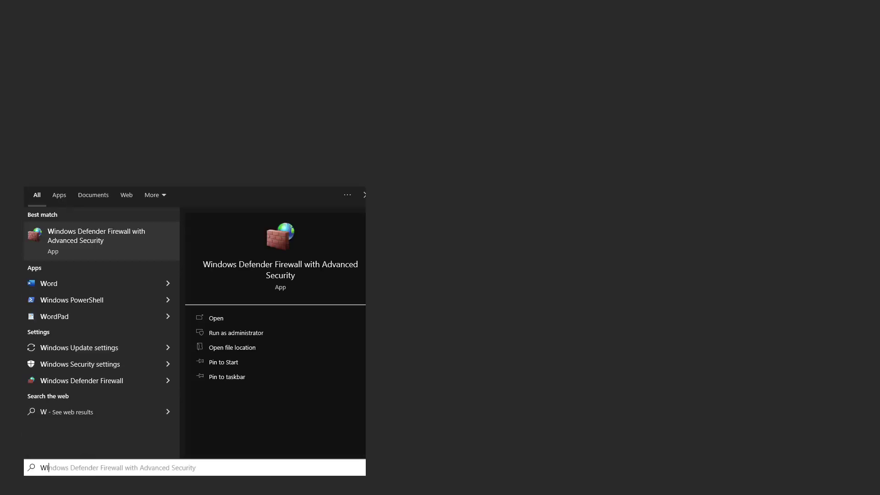
In Windows Security's Virus & threat protection settings, start adding a folder exclusion.
{"action": "type", "text": "INDOWS SEC"}
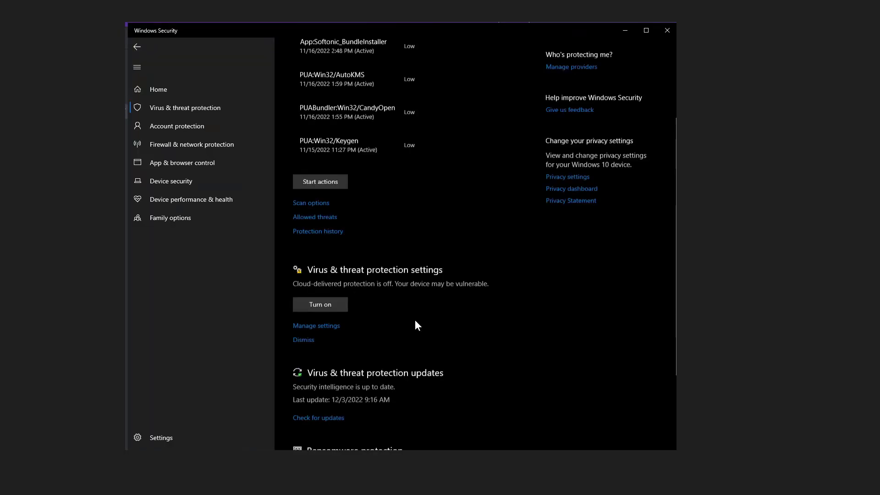
{"action": "scroll", "coordinate": [416, 325], "scroll_direction": "down", "scroll_amount": 1}
{"action": "scroll", "coordinate": [417, 325], "scroll_direction": "up", "scroll_amount": 1}
{"action": "scroll", "coordinate": [416, 325], "scroll_direction": "down", "scroll_amount": 2}
{"action": "left_click", "coordinate": [320, 216]}
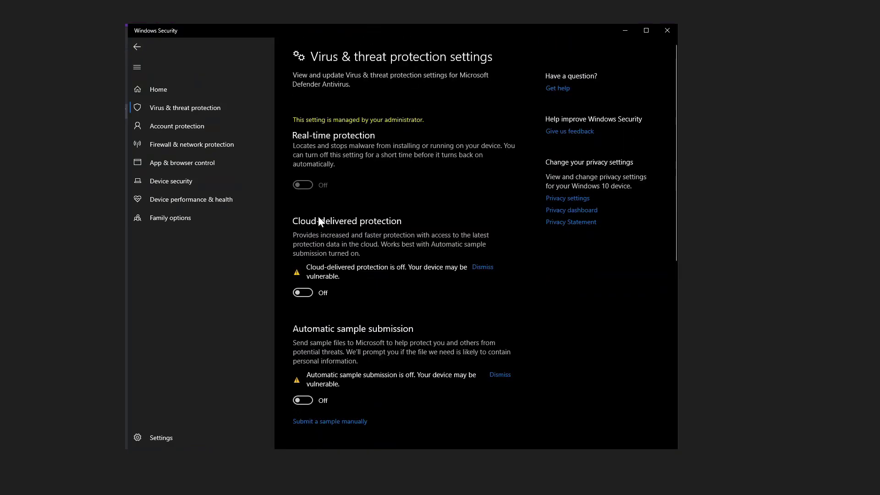
{"action": "scroll", "coordinate": [320, 221], "scroll_direction": "down", "scroll_amount": 6}
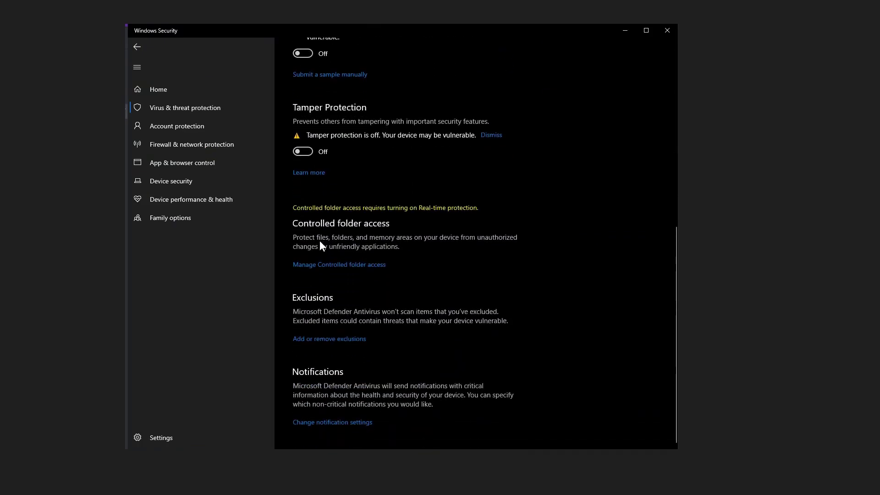
{"action": "left_click", "coordinate": [339, 339]}
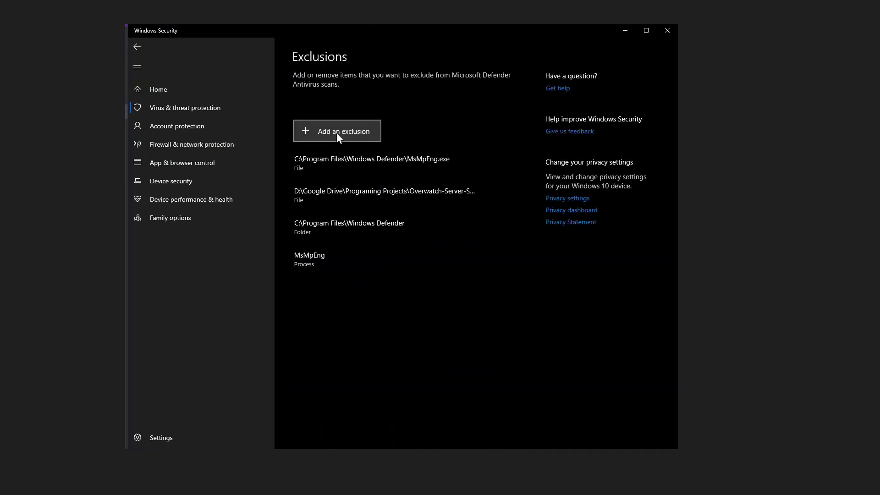
{"action": "left_click", "coordinate": [337, 133]}
{"action": "left_click", "coordinate": [332, 169]}
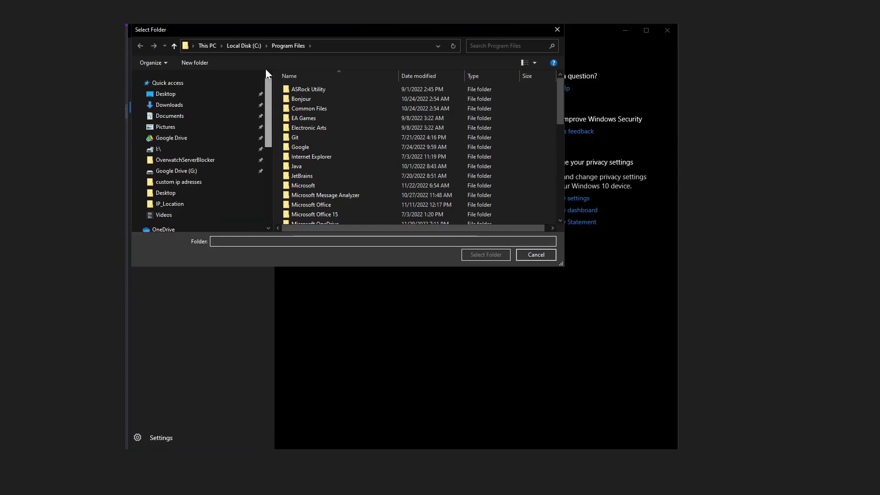
Browse via %APPDATA% into the OverwatchServerBlocker folder and select its bin folder.
{"action": "key", "text": "alt+d"}
{"action": "type", "text": "%APP"}
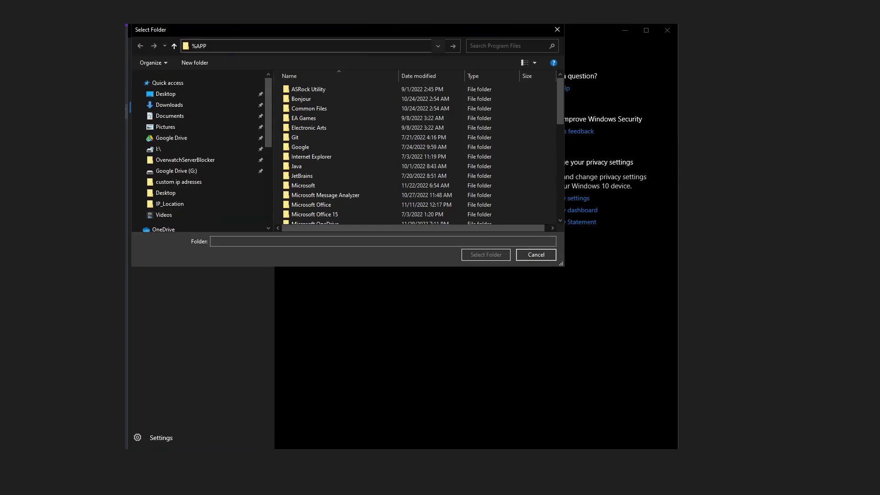
{"action": "type", "text": "DATA"}
{"action": "type", "text": "%"}
{"action": "key", "text": "Return"}
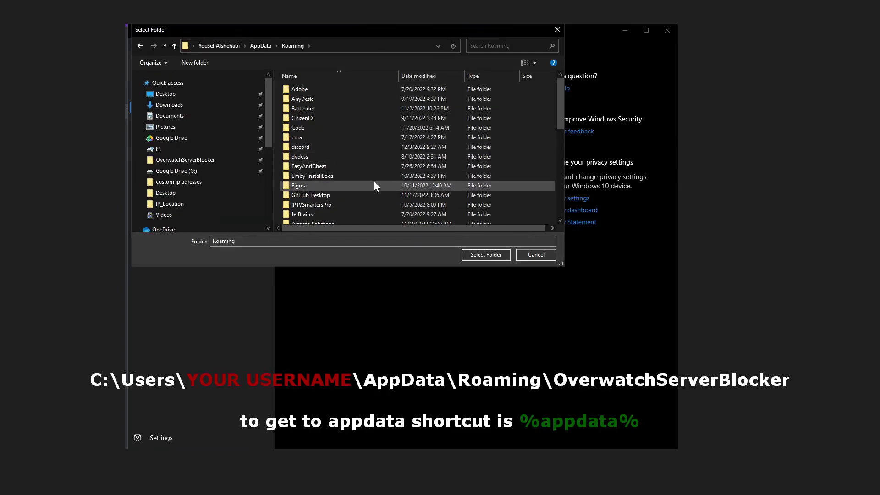
{"action": "scroll", "coordinate": [315, 160], "scroll_direction": "down", "scroll_amount": 5}
{"action": "left_click", "coordinate": [328, 141]}
{"action": "double_click", "coordinate": [328, 141]}
{"action": "left_click", "coordinate": [293, 97]}
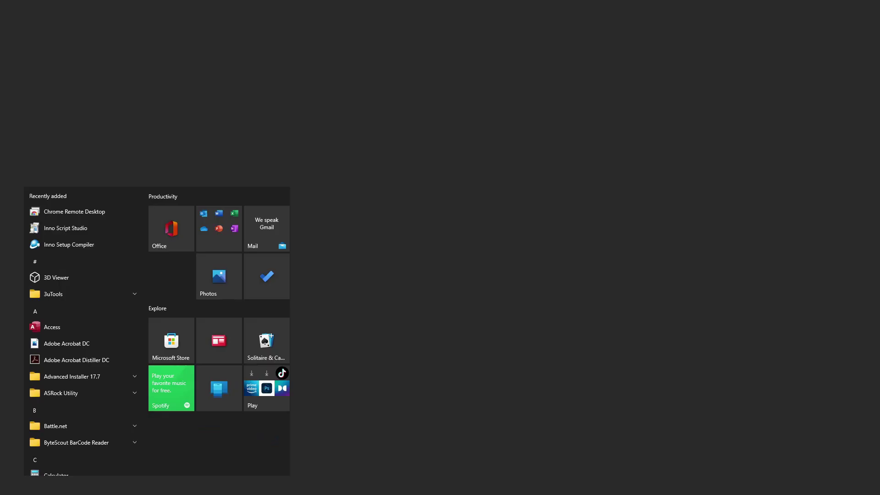
Go from Control Panel to Windows Defender Firewall's per-network on/off settings.
{"action": "type", "text": "CONT"}
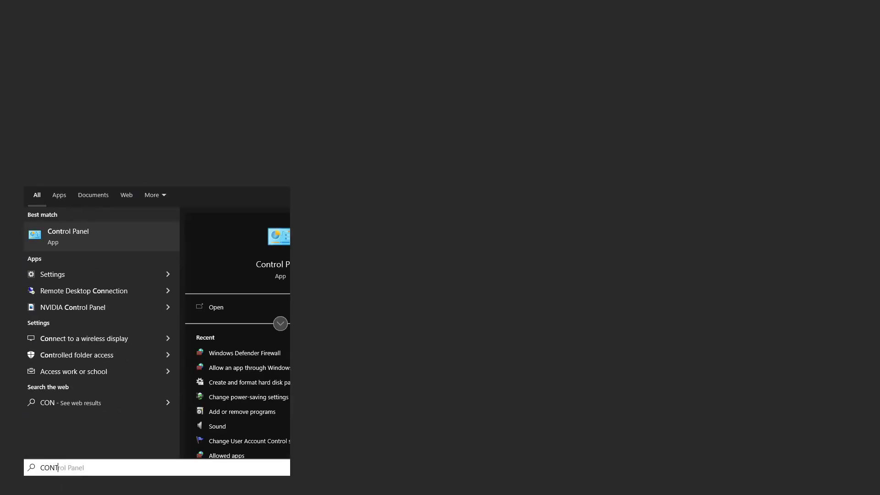
{"action": "key", "text": "Return"}
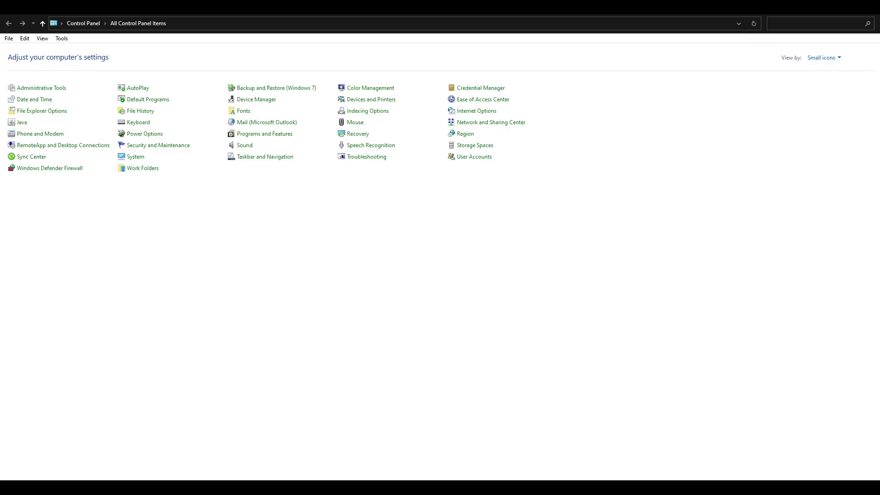
{"action": "key", "text": "Return"}
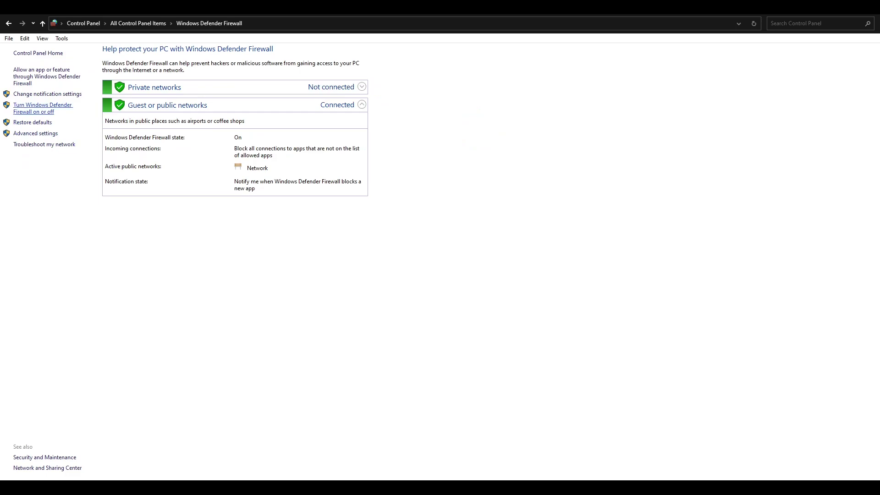
{"action": "left_click", "coordinate": [43, 108]}
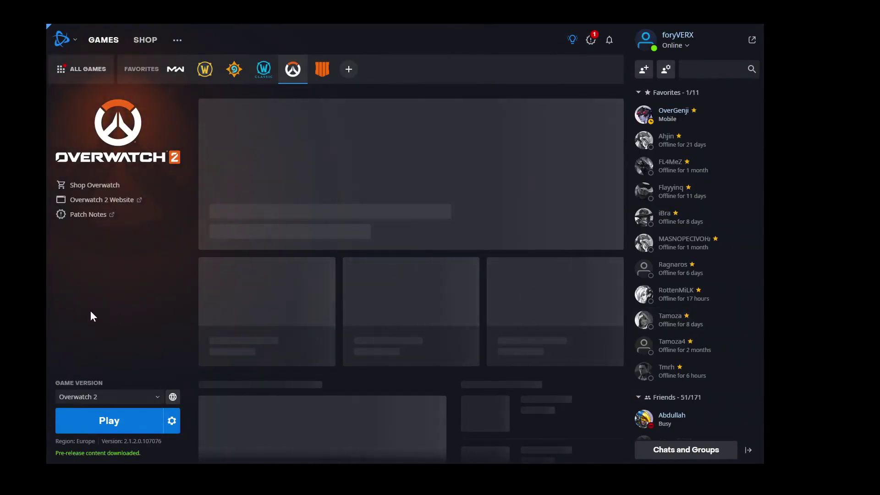
Set the Overwatch 2 region to Americas and recheck the region list.
{"action": "left_click", "coordinate": [174, 398]}
{"action": "left_click", "coordinate": [187, 347]}
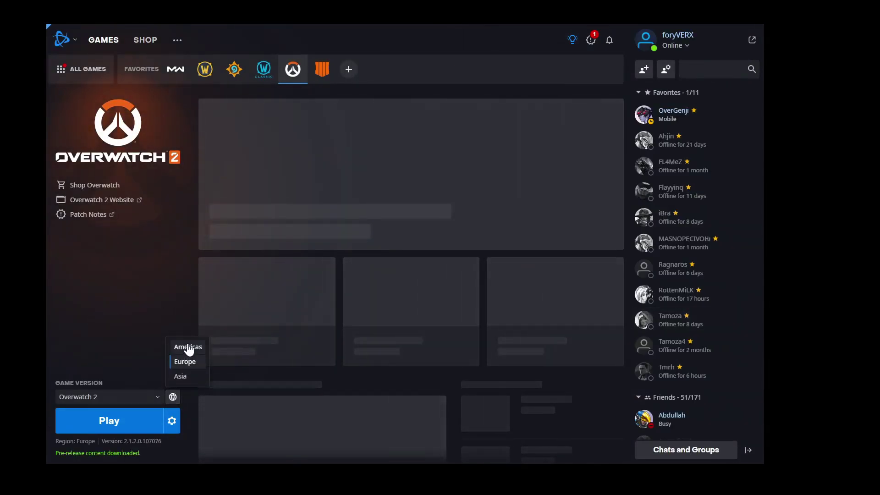
{"action": "left_click", "coordinate": [173, 398]}
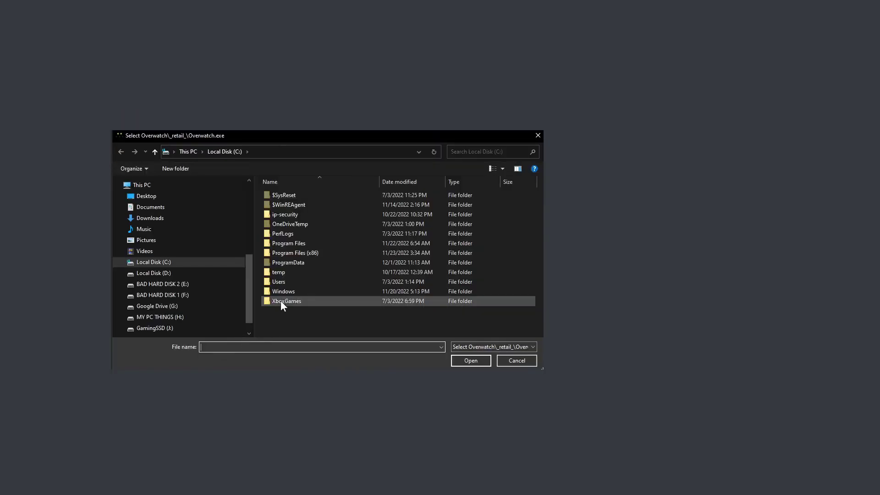
Browse GamingSSD (J:) into Overwatch\_retail_ to reach Overwatch.exe.
{"action": "left_click", "coordinate": [172, 328]}
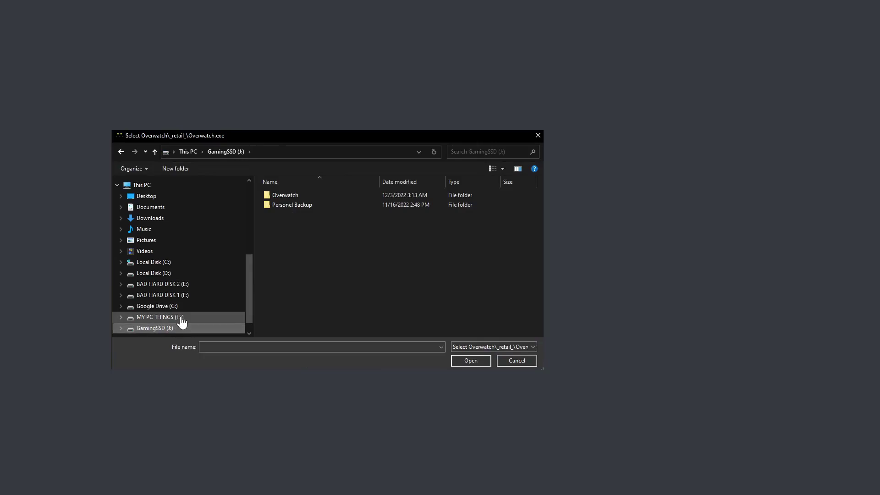
{"action": "double_click", "coordinate": [314, 197]}
{"action": "double_click", "coordinate": [299, 213]}
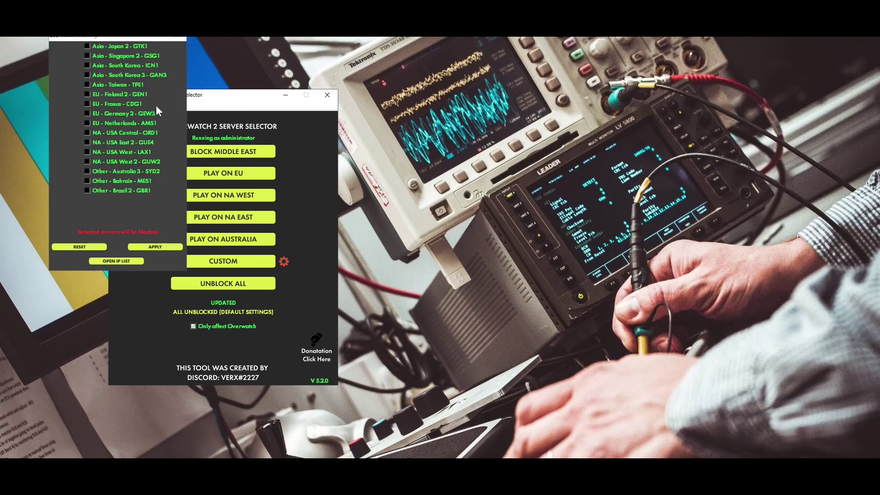
Tick Asia - Japan 2 in the custom list, apply it, and activate the custom block.
{"action": "left_click_drag", "start_coordinate": [482, 47], "coordinate": [483, 48]}
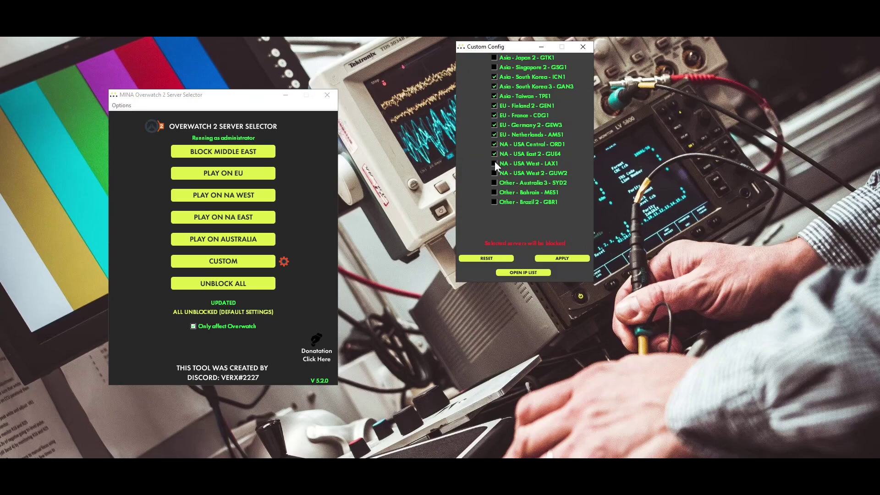
{"action": "left_click", "coordinate": [494, 58]}
{"action": "left_click", "coordinate": [553, 259]}
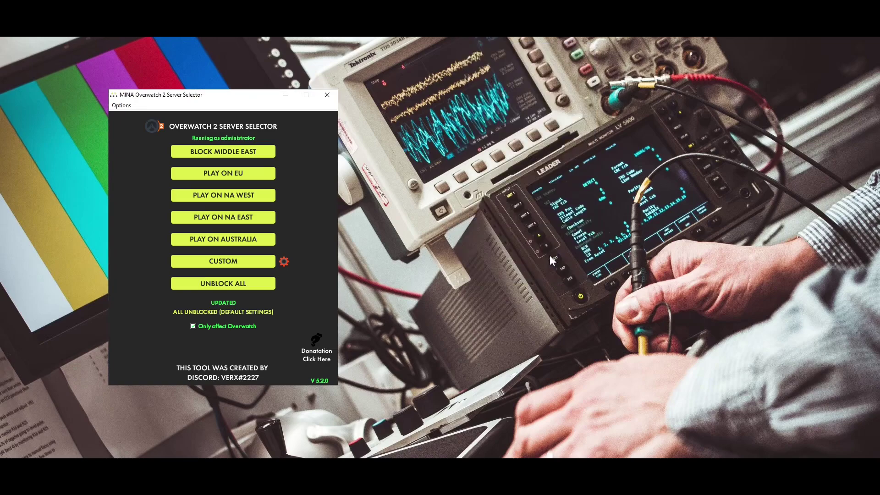
{"action": "left_click", "coordinate": [264, 265]}
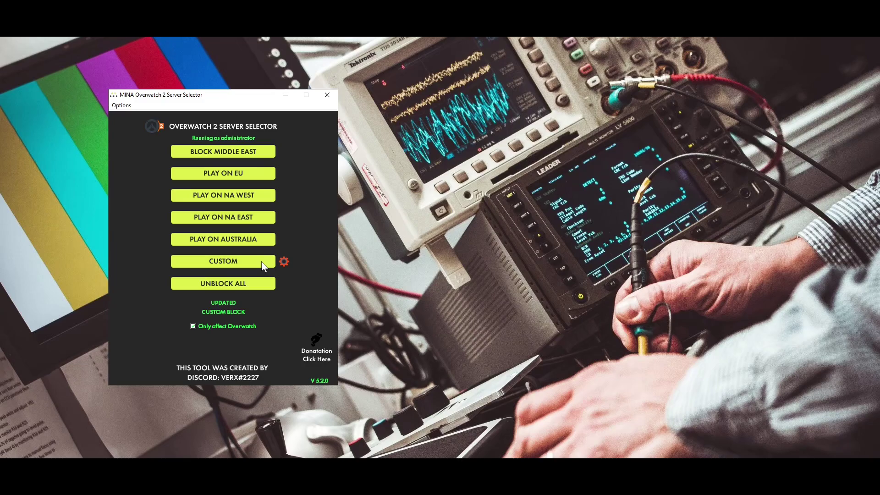
Switch back to all servers unblocked and reopen the custom server list, moved right.
{"action": "left_click", "coordinate": [264, 264]}
{"action": "left_click", "coordinate": [284, 262]}
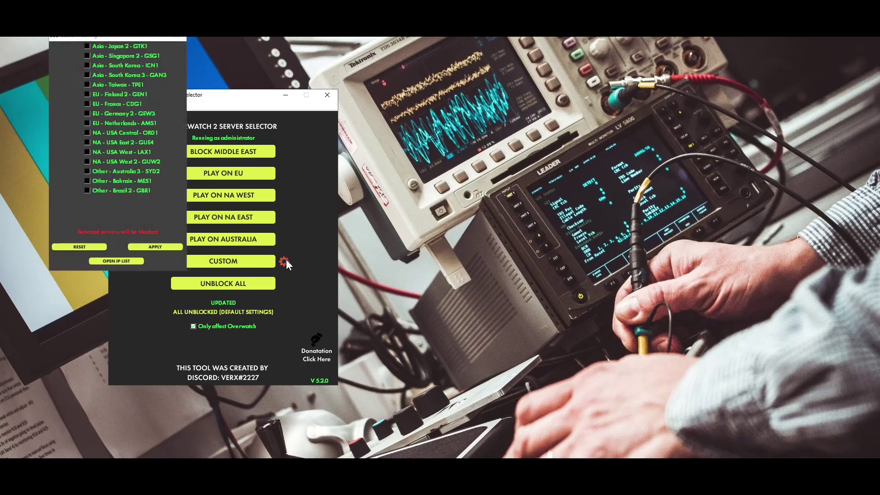
{"action": "left_click_drag", "start_coordinate": [77, 44], "coordinate": [483, 50]}
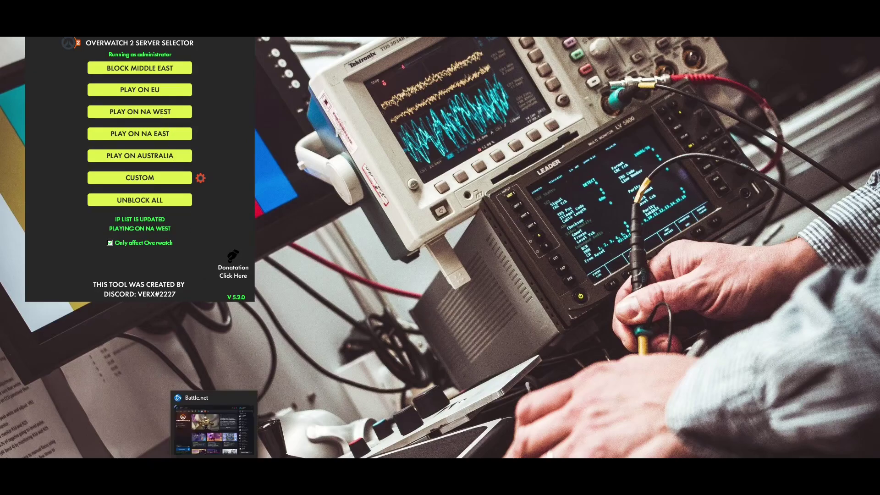
Bring the Battle.net launcher to the front from the taskbar.
{"action": "left_click", "coordinate": [215, 426]}
Launch Overwatch 2 with the Play button in Battle.net.
{"action": "left_click", "coordinate": [98, 403]}
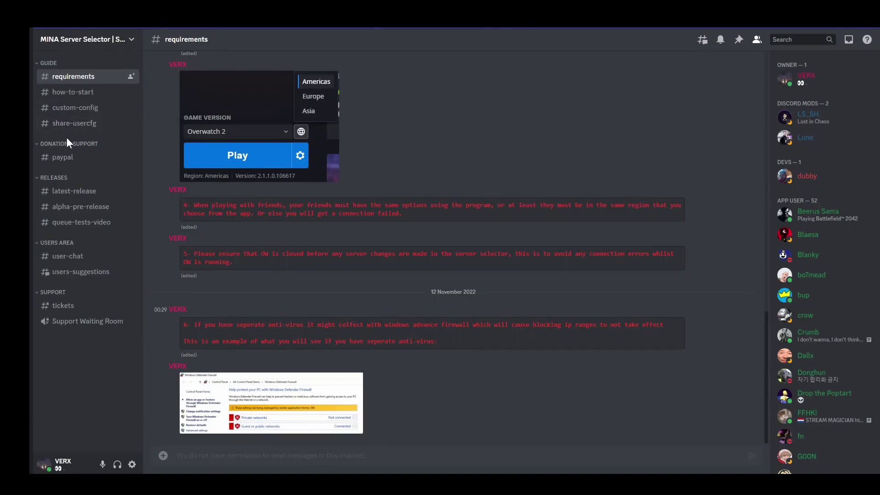
Browse the how-to-start, custom-config guide and share-usercfg channels.
{"action": "left_click", "coordinate": [86, 92]}
{"action": "left_click", "coordinate": [60, 110]}
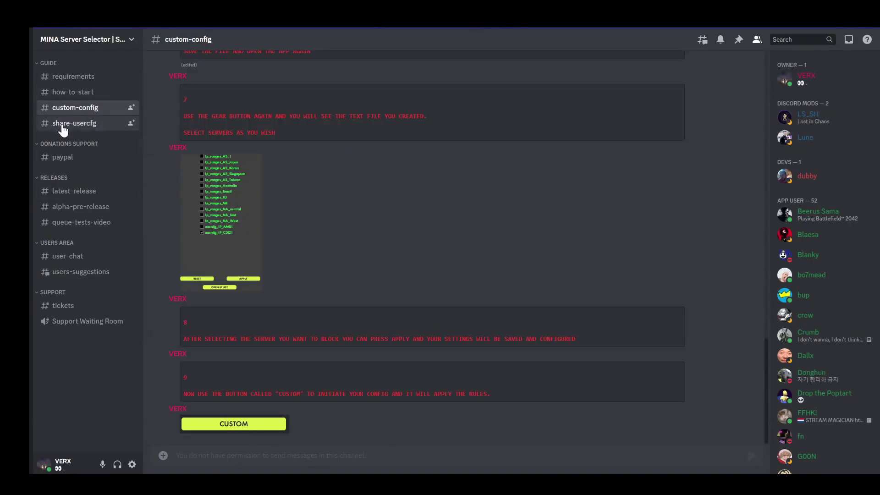
{"action": "scroll", "coordinate": [172, 231], "scroll_direction": "up", "scroll_amount": 5}
{"action": "scroll", "coordinate": [165, 229], "scroll_direction": "down", "scroll_amount": 5}
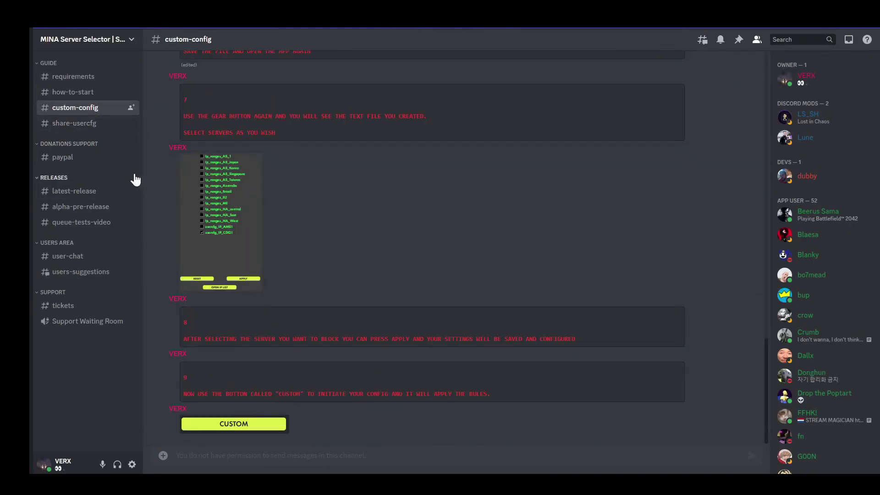
{"action": "left_click", "coordinate": [74, 123]}
{"action": "scroll", "coordinate": [268, 288], "scroll_direction": "up", "scroll_amount": 5}
{"action": "scroll", "coordinate": [258, 273], "scroll_direction": "down", "scroll_amount": 5}
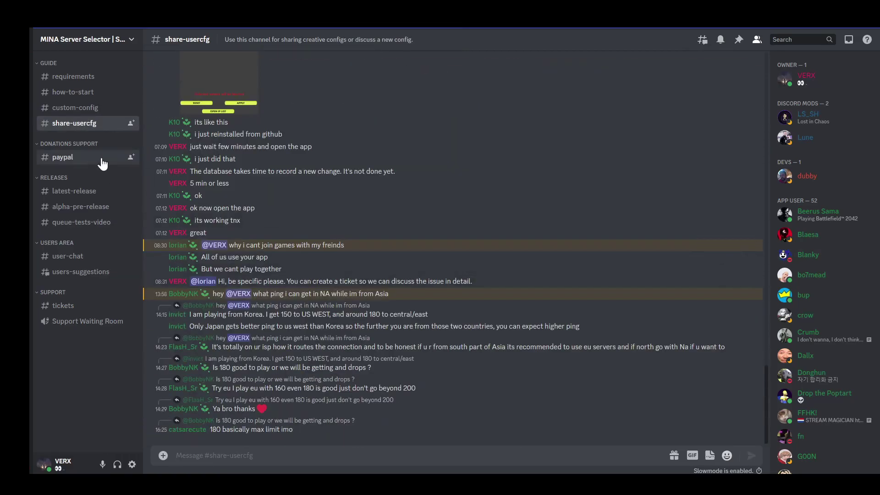
View the paypal, latest-release, user-chat and users-suggestions channels, then open a new ticket form.
{"action": "left_click", "coordinate": [62, 160]}
{"action": "left_click", "coordinate": [71, 191]}
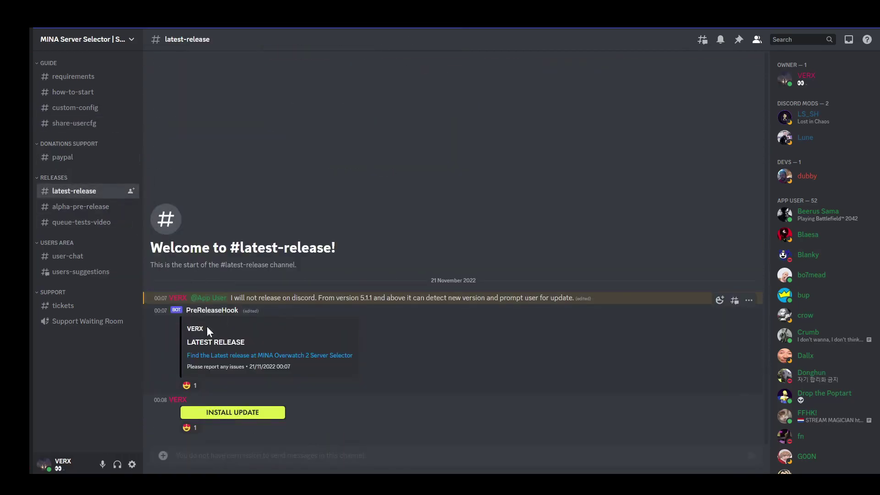
{"action": "left_click", "coordinate": [86, 258]}
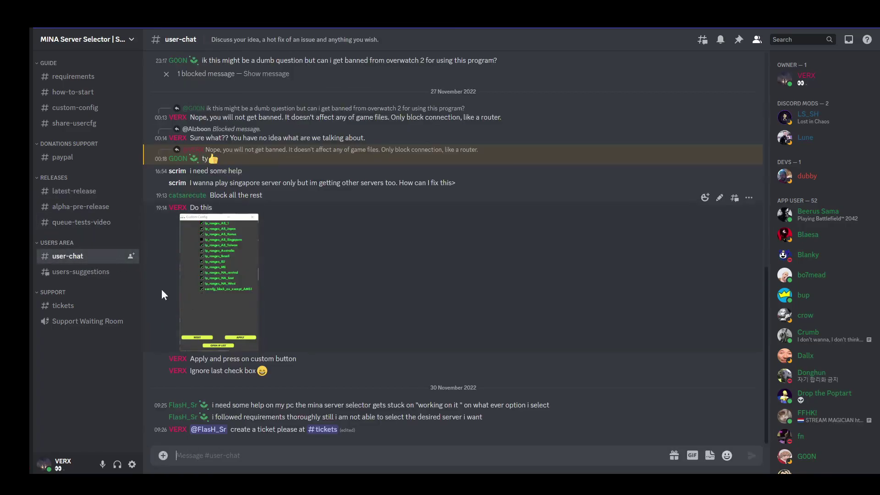
{"action": "left_click", "coordinate": [120, 274]}
{"action": "scroll", "coordinate": [274, 394], "scroll_direction": "up", "scroll_amount": 10}
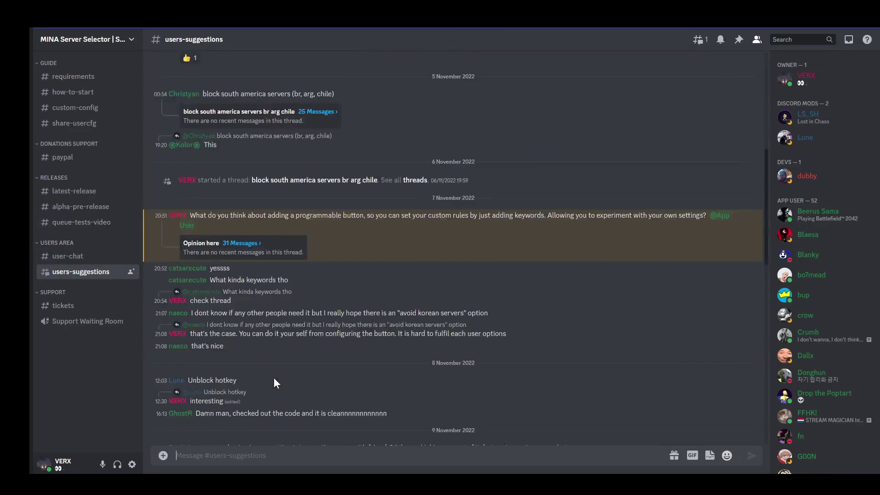
{"action": "scroll", "coordinate": [274, 377], "scroll_direction": "down", "scroll_amount": 10}
{"action": "left_click", "coordinate": [86, 307]}
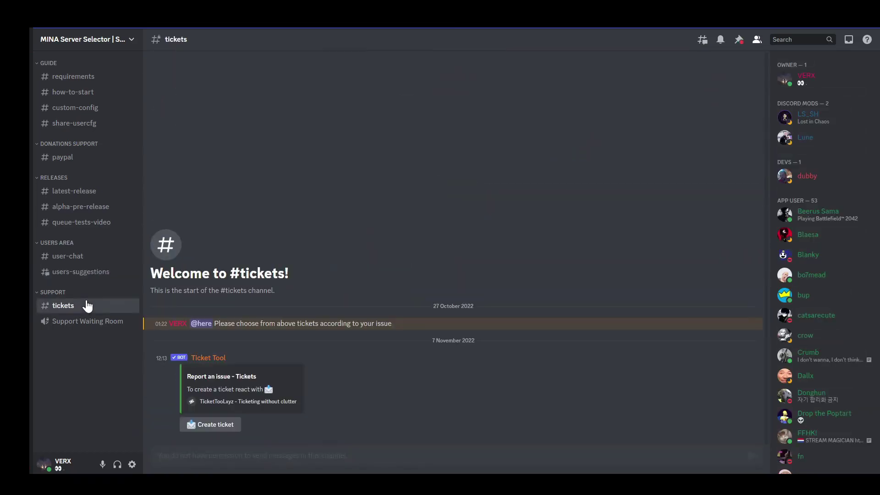
{"action": "left_click", "coordinate": [210, 425]}
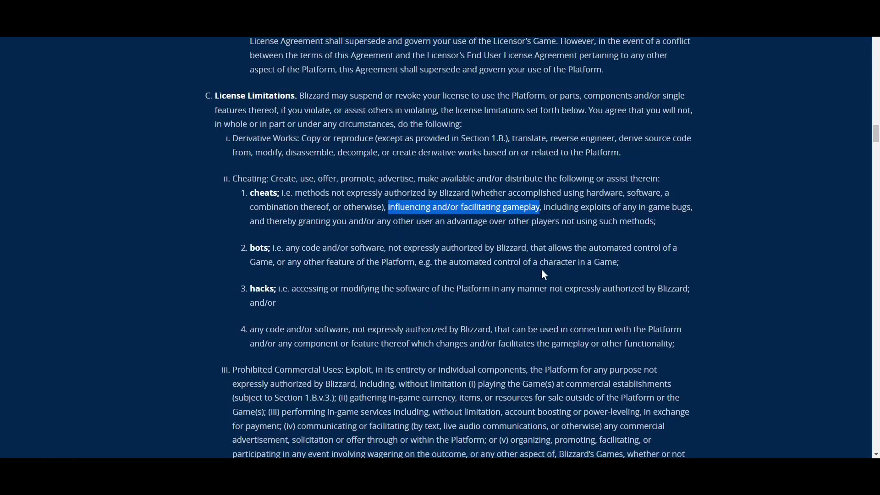
Highlight the in-game exploits phrase, the bots' automated Game control, then the whole hacks clause.
{"action": "left_click", "coordinate": [545, 210]}
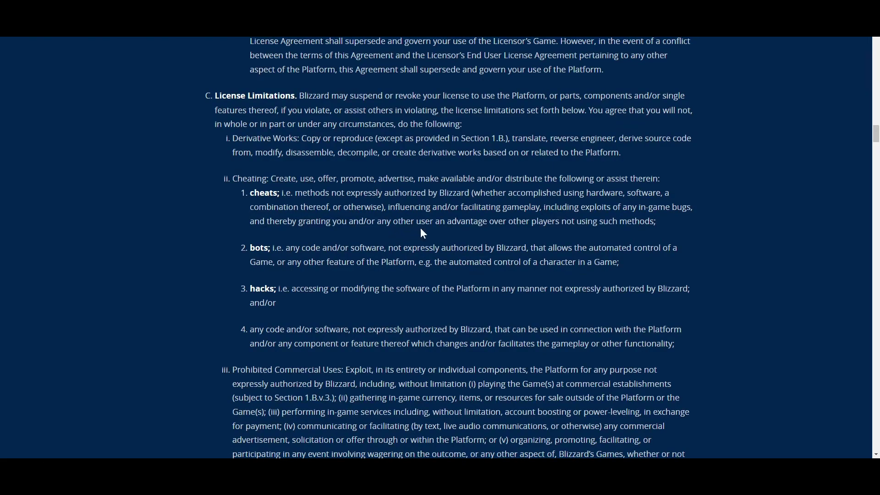
{"action": "left_click_drag", "start_coordinate": [655, 221], "coordinate": [544, 207]}
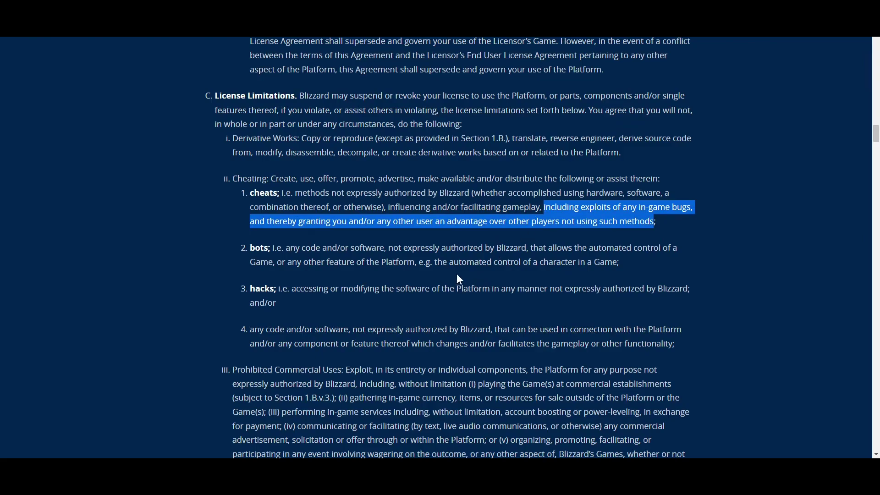
{"action": "left_click", "coordinate": [320, 279]}
{"action": "left_click_drag", "start_coordinate": [590, 248], "coordinate": [389, 282]}
{"action": "left_click", "coordinate": [273, 316]}
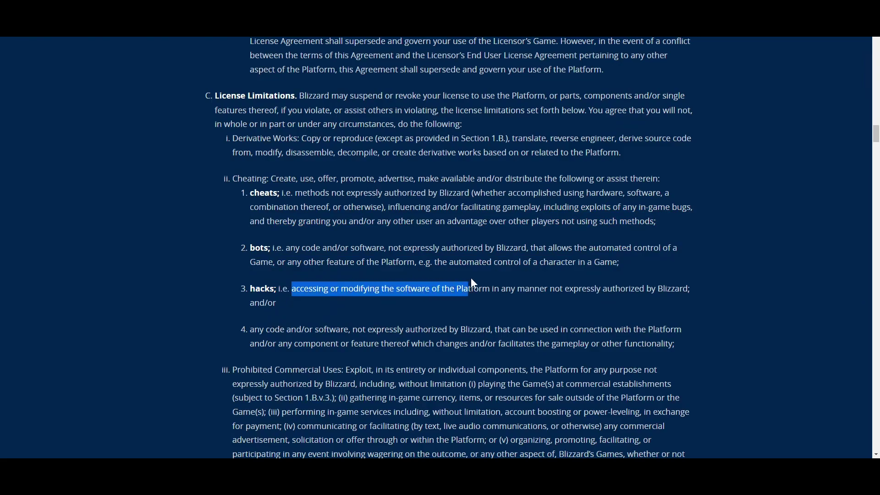
{"action": "left_click_drag", "start_coordinate": [473, 280], "coordinate": [335, 306]}
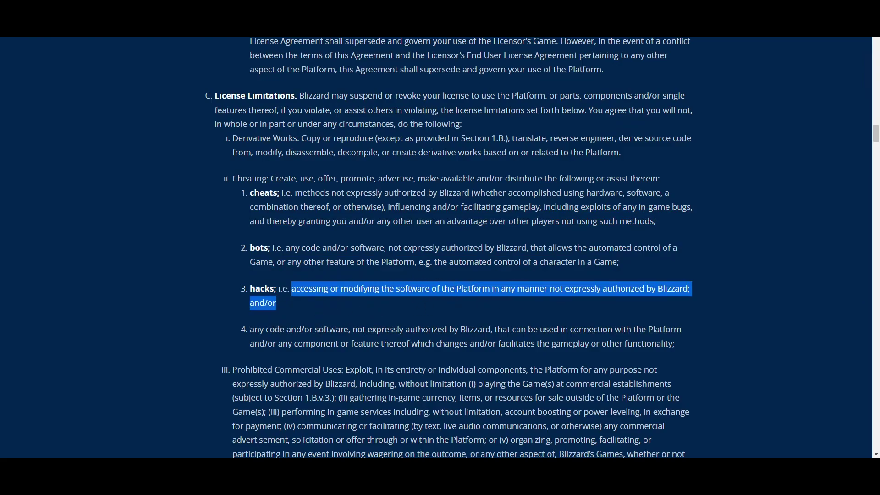